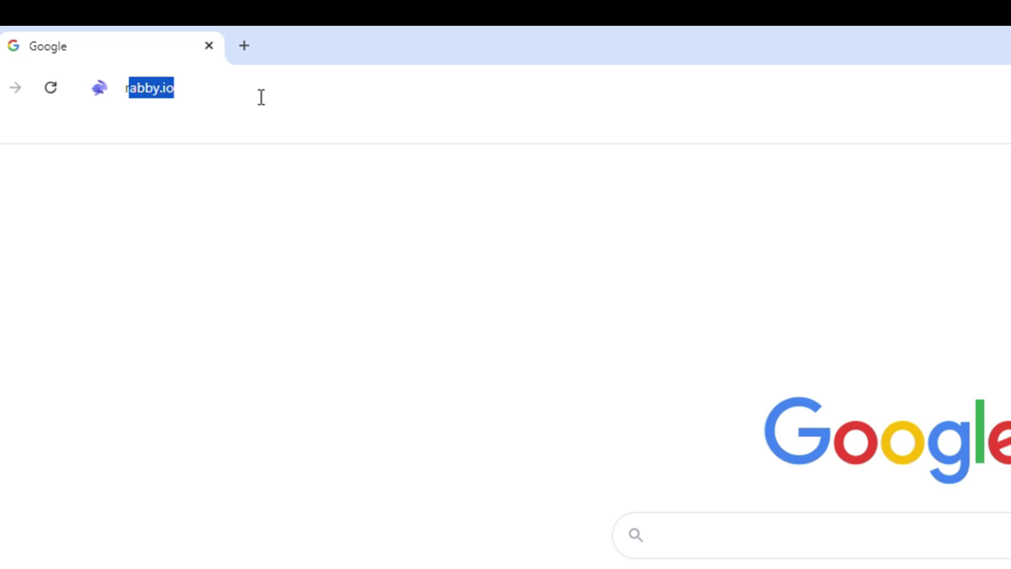
# Go to rabby.io and open its Download for Chrome link to the Web Store listing.
pyautogui.write('abby.')
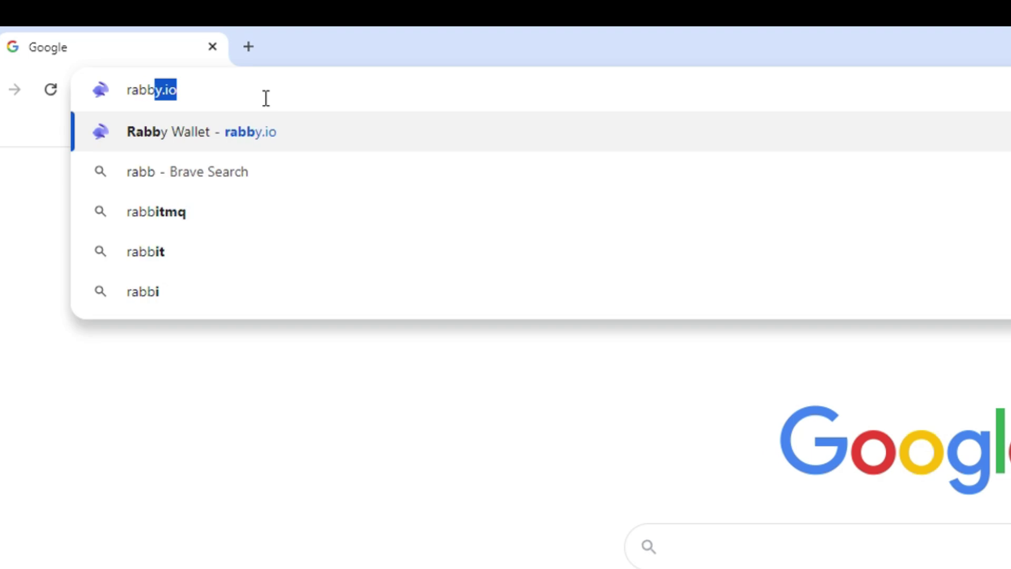
pyautogui.write('io')
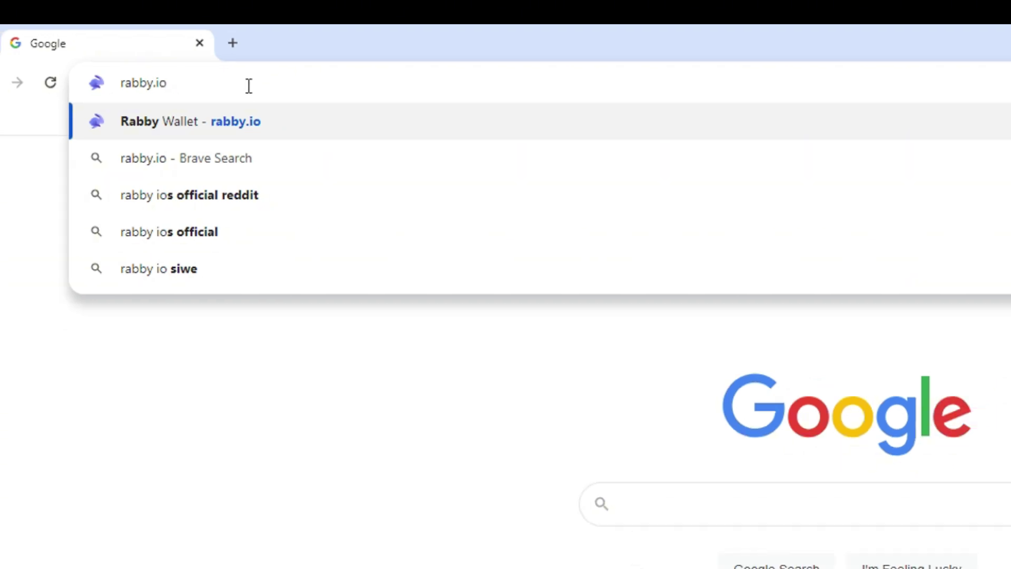
pyautogui.press('Return')
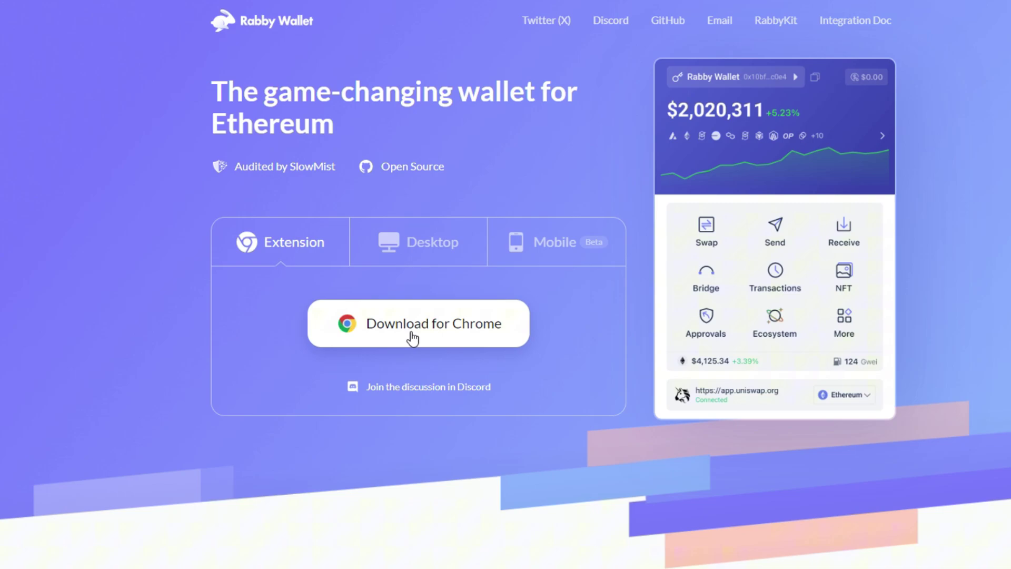
pyautogui.click(424, 337)
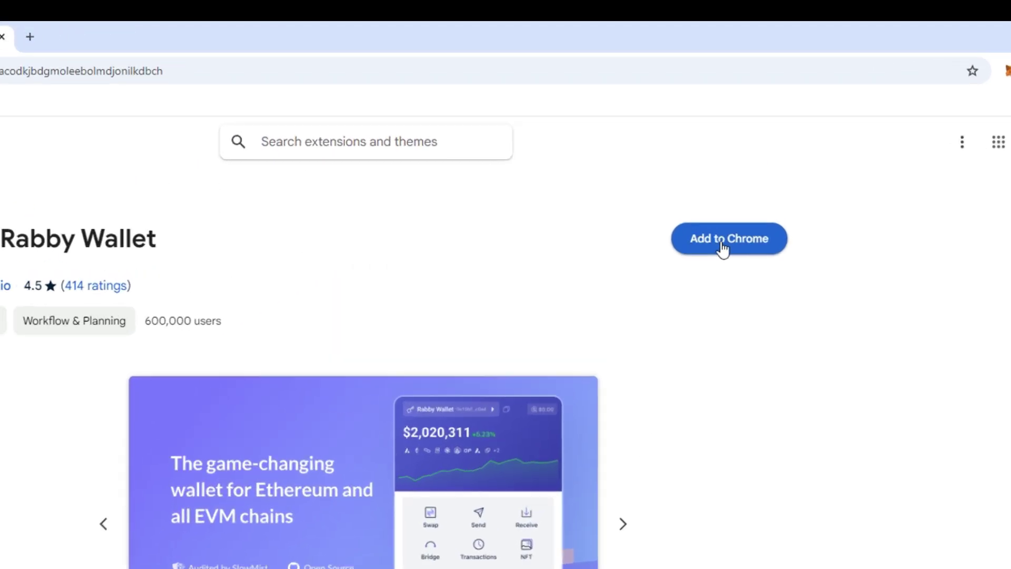
# Add the Rabby Wallet extension to Chrome and open it from the toolbar.
pyautogui.click(741, 166)
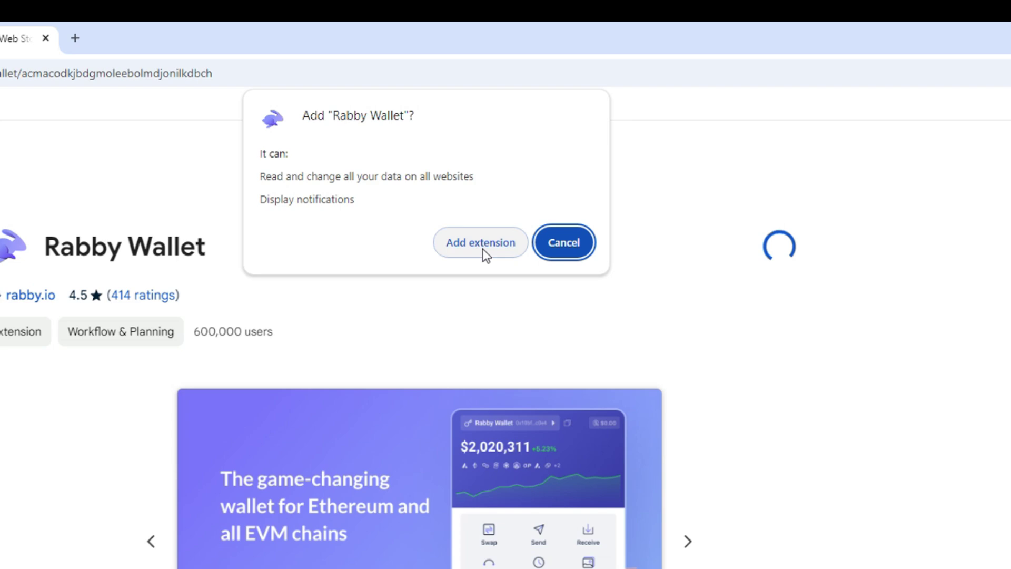
pyautogui.click(483, 246)
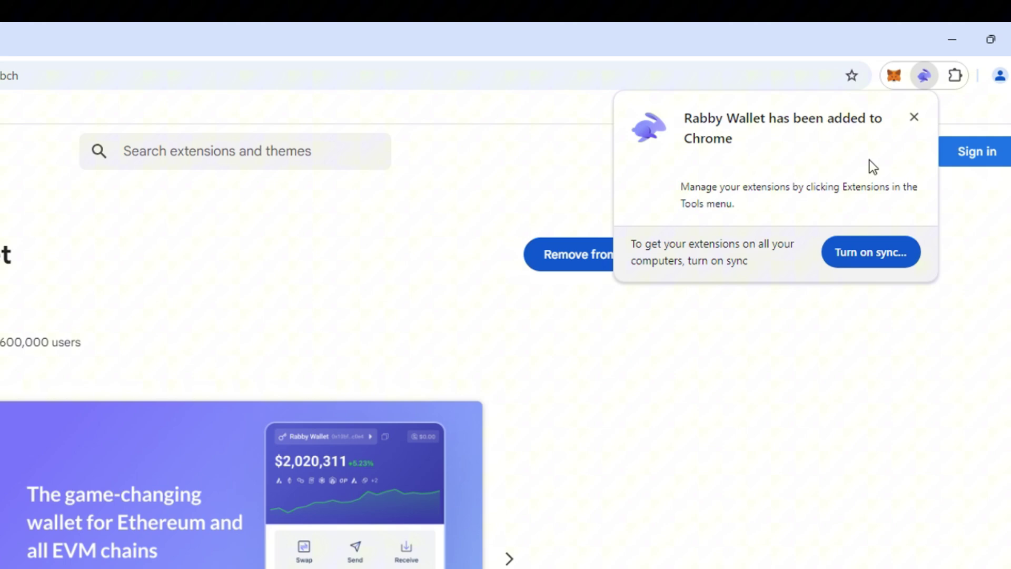
pyautogui.click(935, 75)
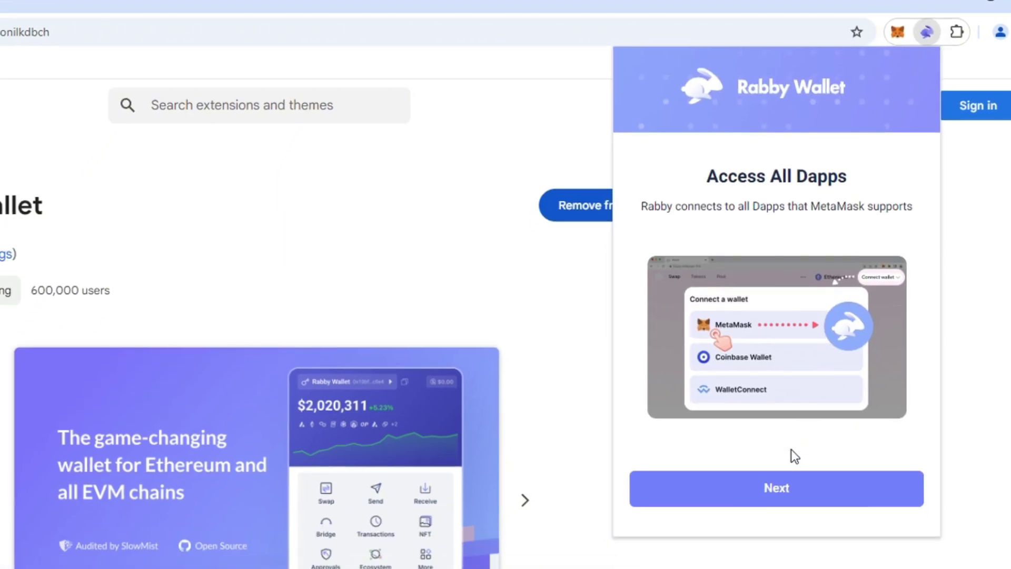
# Step through the Rabby welcome pages to Get Started.
pyautogui.click(787, 490)
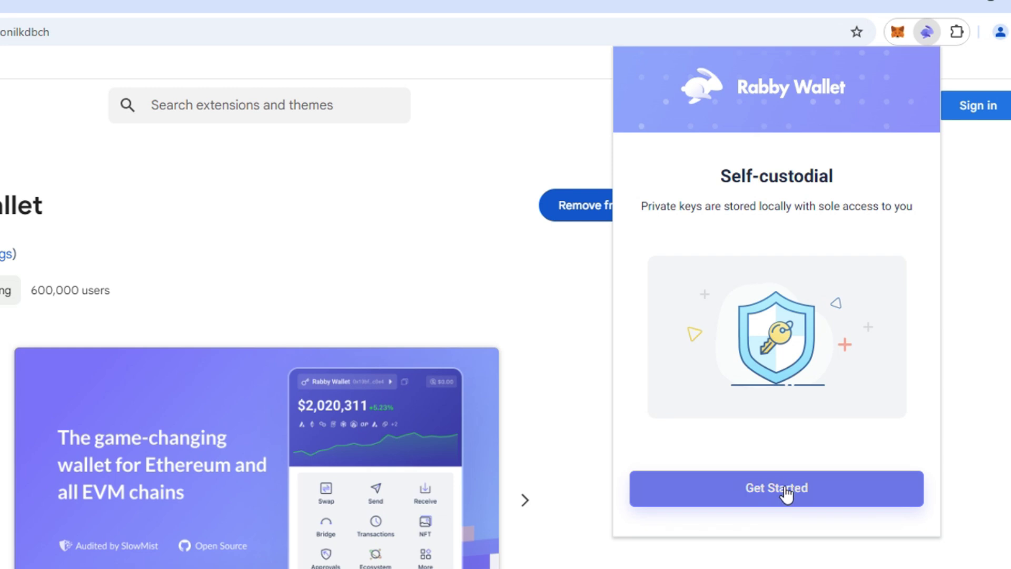
pyautogui.click(787, 494)
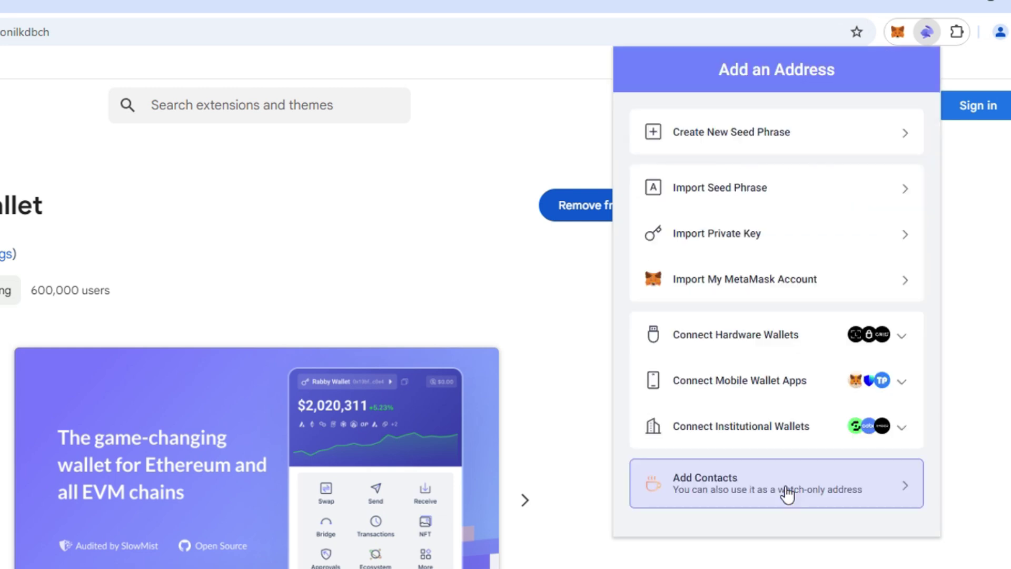
# Choose Create New Seed Phrase and set and confirm an 8+ character wallet password.
pyautogui.click(744, 141)
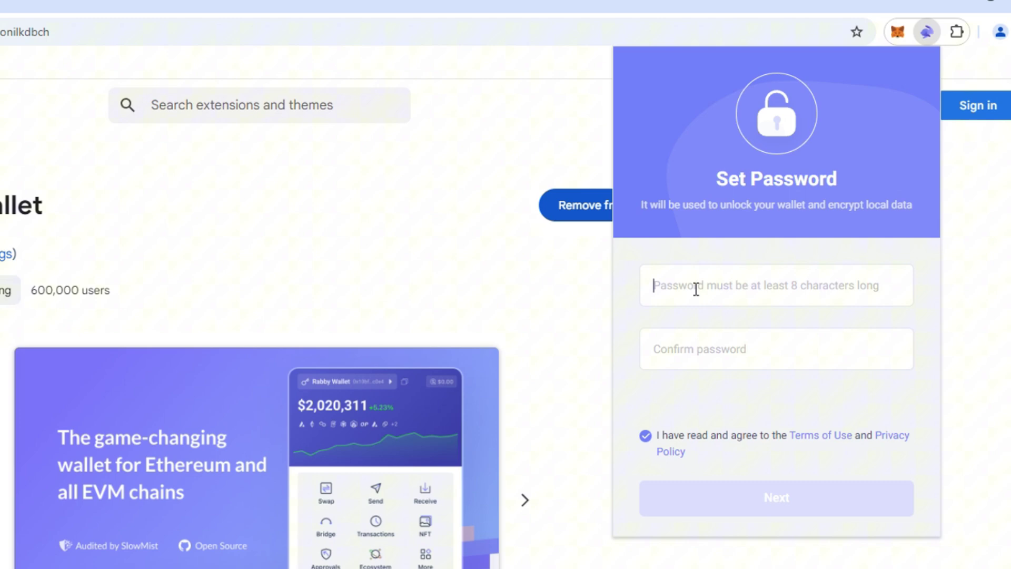
pyautogui.write('••')
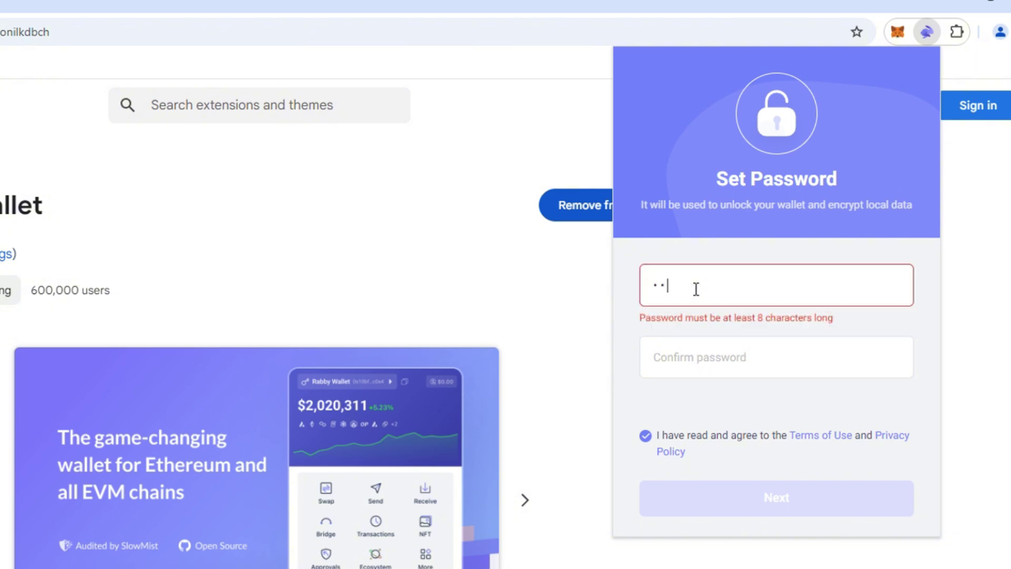
pyautogui.write('••••••')
pyautogui.click(687, 358)
pyautogui.write('••••••••')
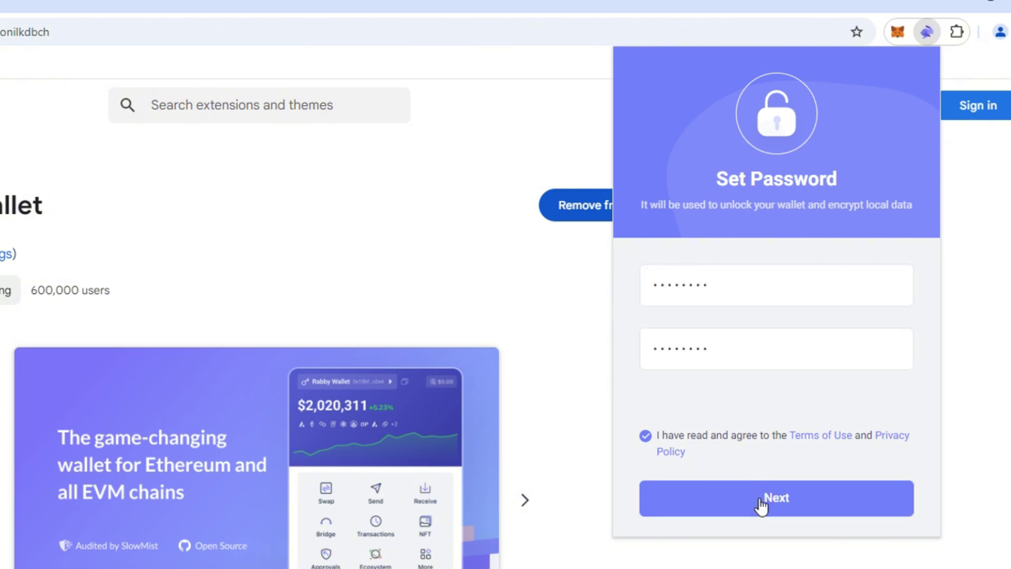
pyautogui.click(761, 502)
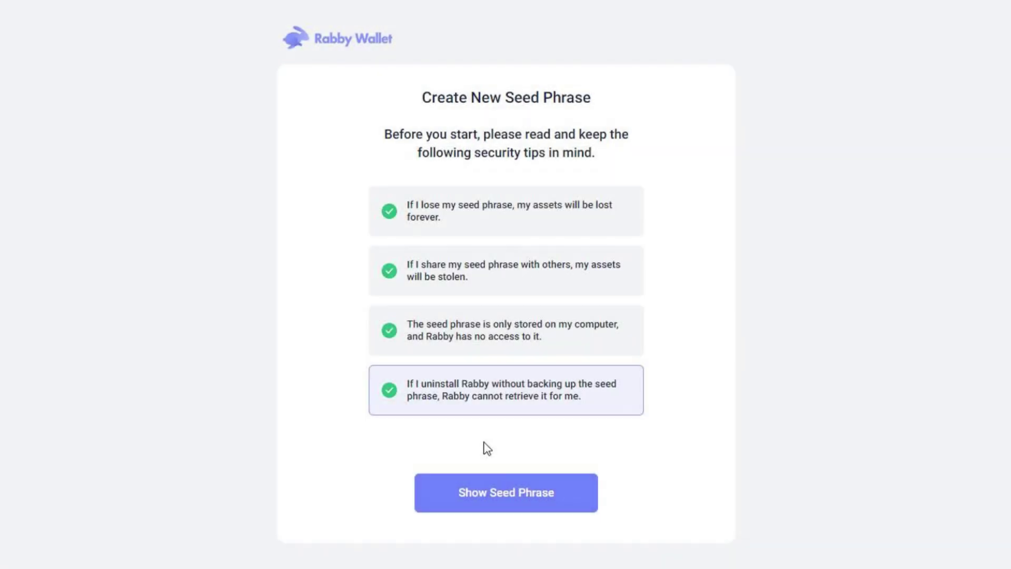
# Reveal the new seed phrase and confirm it has been saved.
pyautogui.click(484, 507)
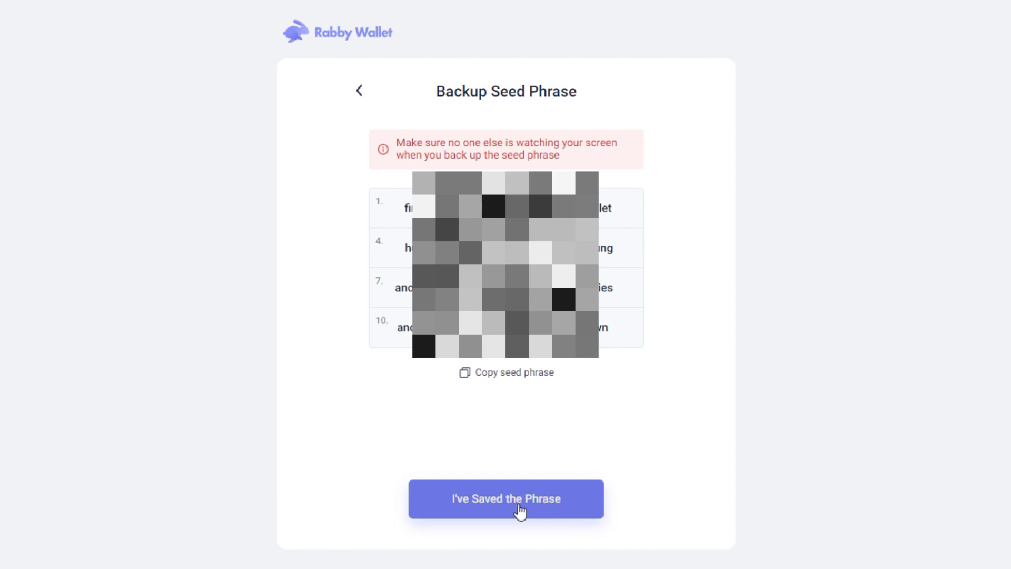
pyautogui.click(519, 508)
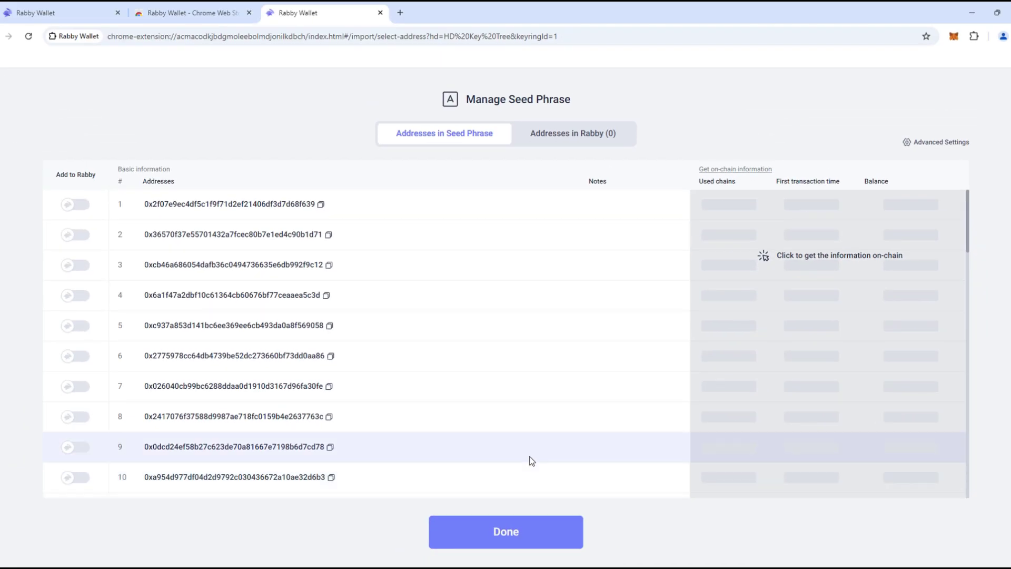
# Add addresses #1 and #2, load their on-chain info in Addresses in Rabby, and finish.
pyautogui.click(75, 205)
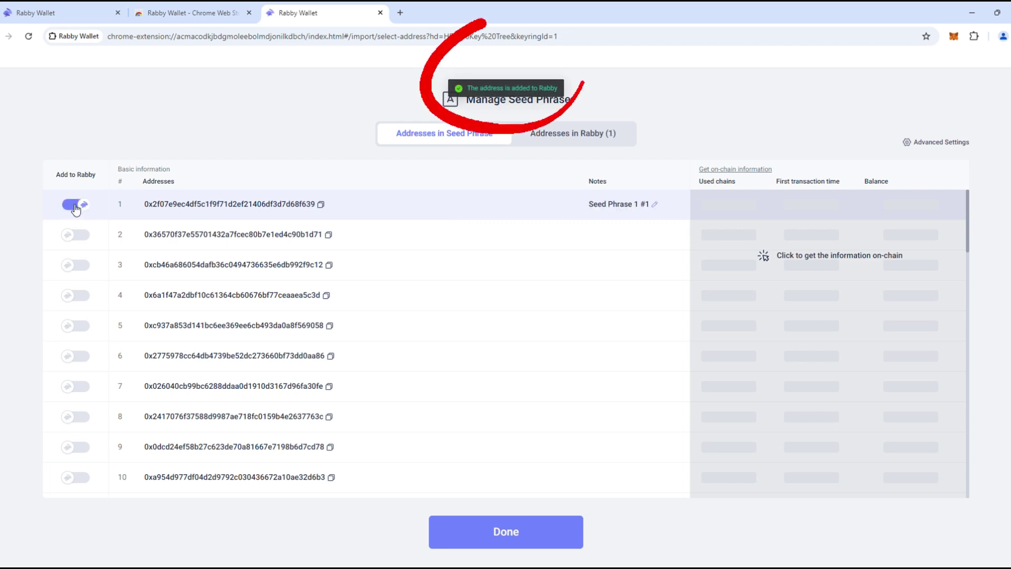
pyautogui.click(75, 235)
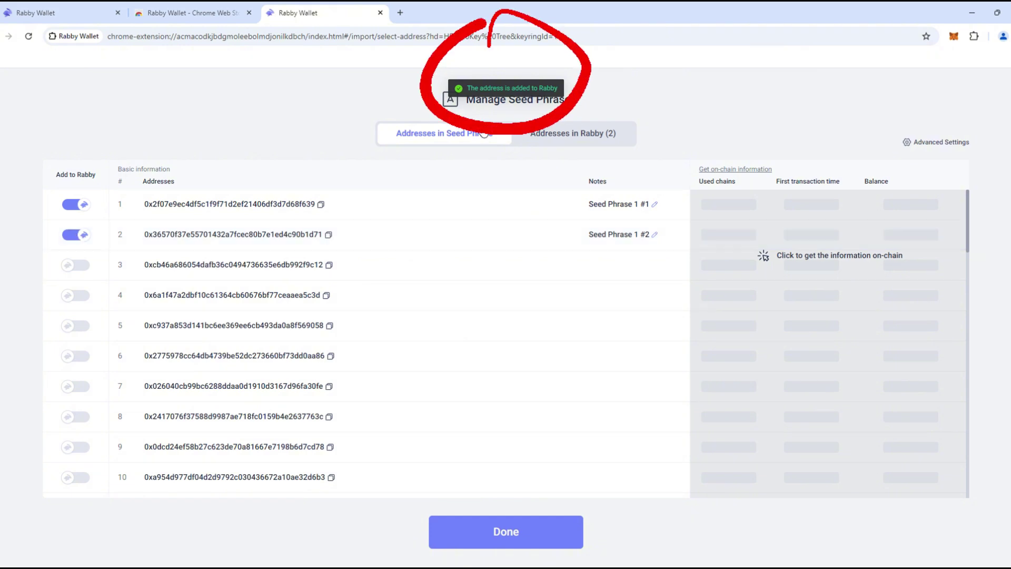
pyautogui.click(543, 138)
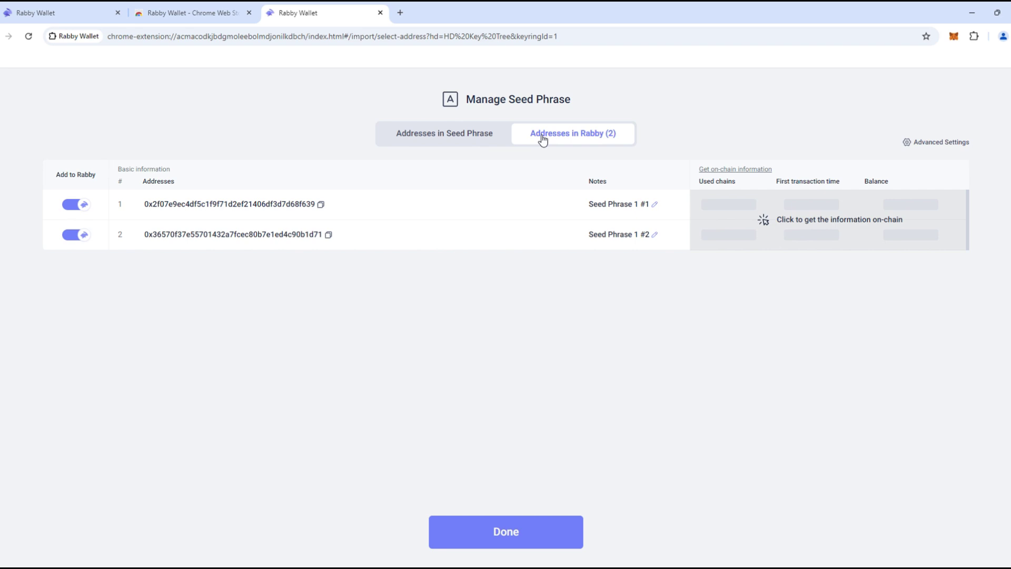
pyautogui.click(807, 224)
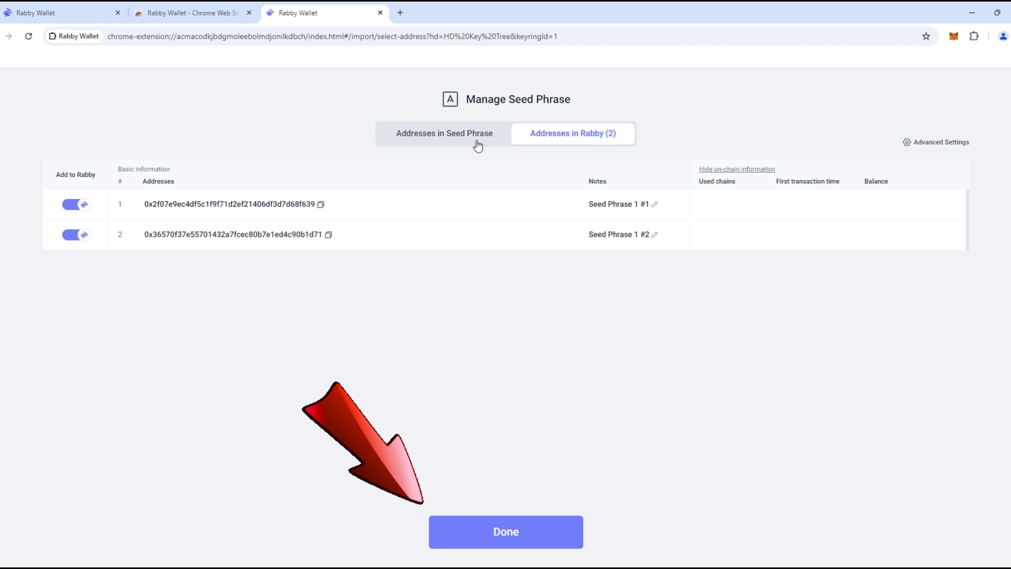
pyautogui.click(485, 530)
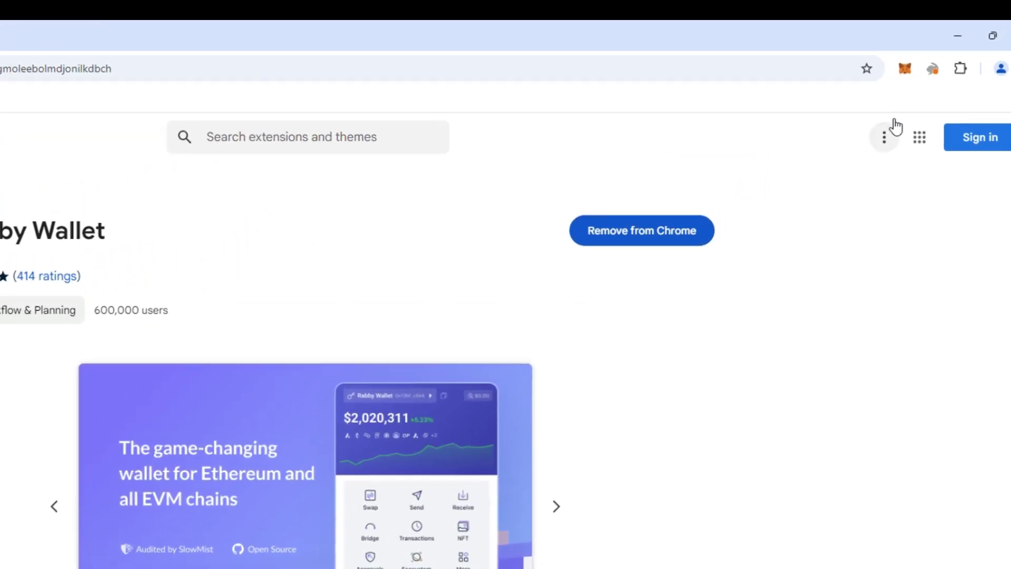
# In the Rabby popup, flip the wallet in use to Rabby, then back to MetaMask.
pyautogui.click(931, 69)
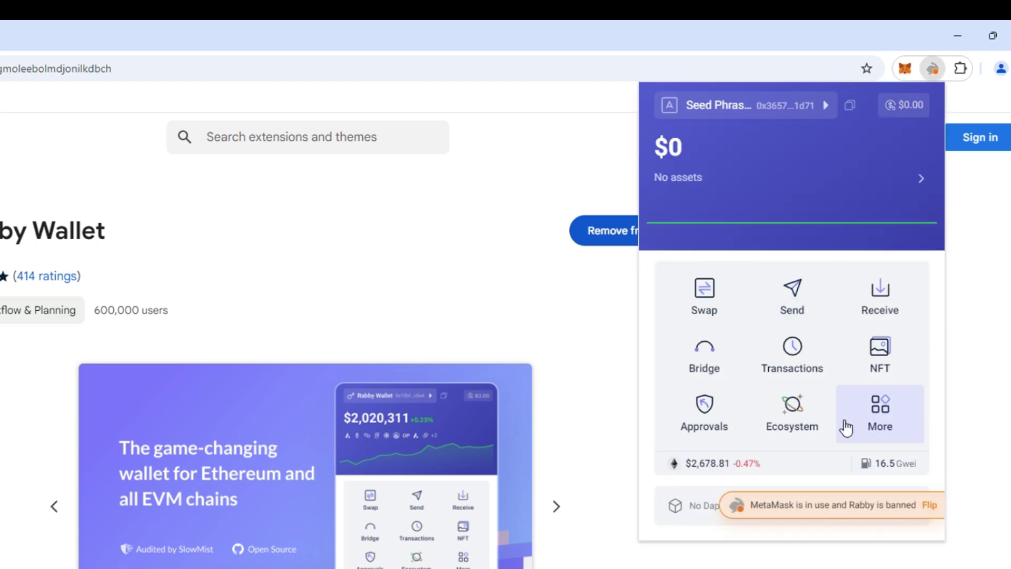
pyautogui.click(928, 509)
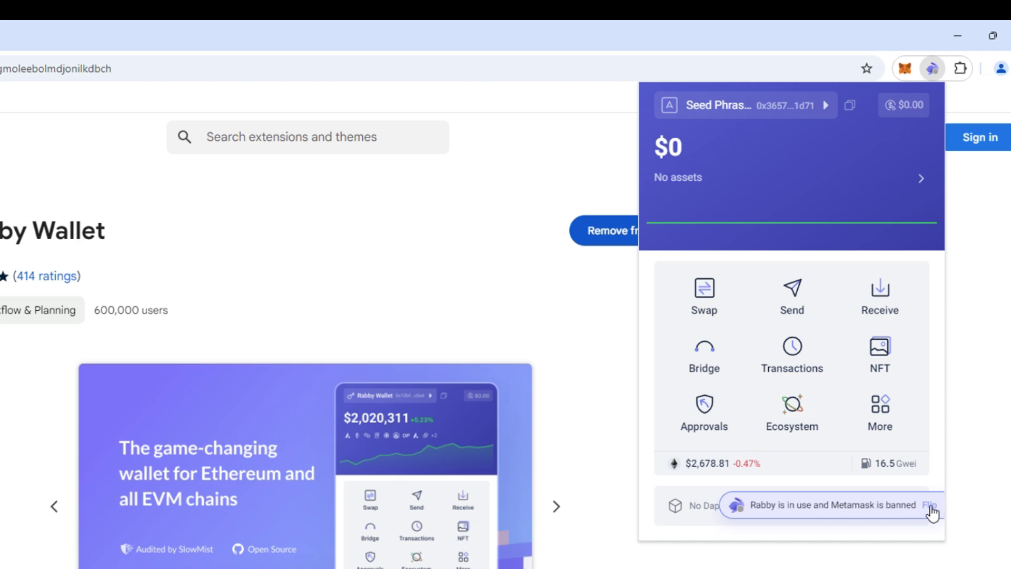
pyautogui.click(930, 506)
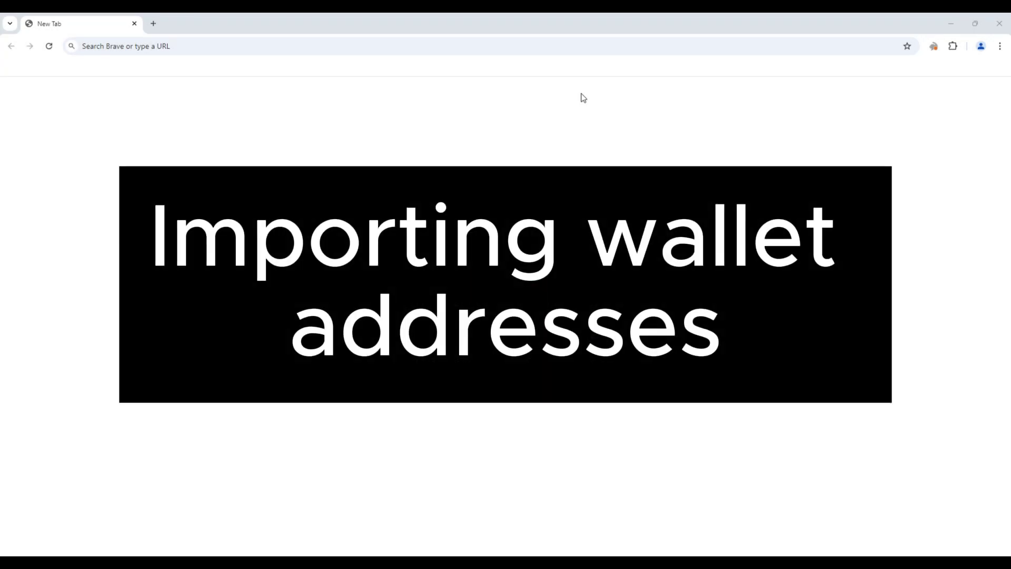
# From the Rabby popup's account list, choose Add New Address.
pyautogui.click(937, 47)
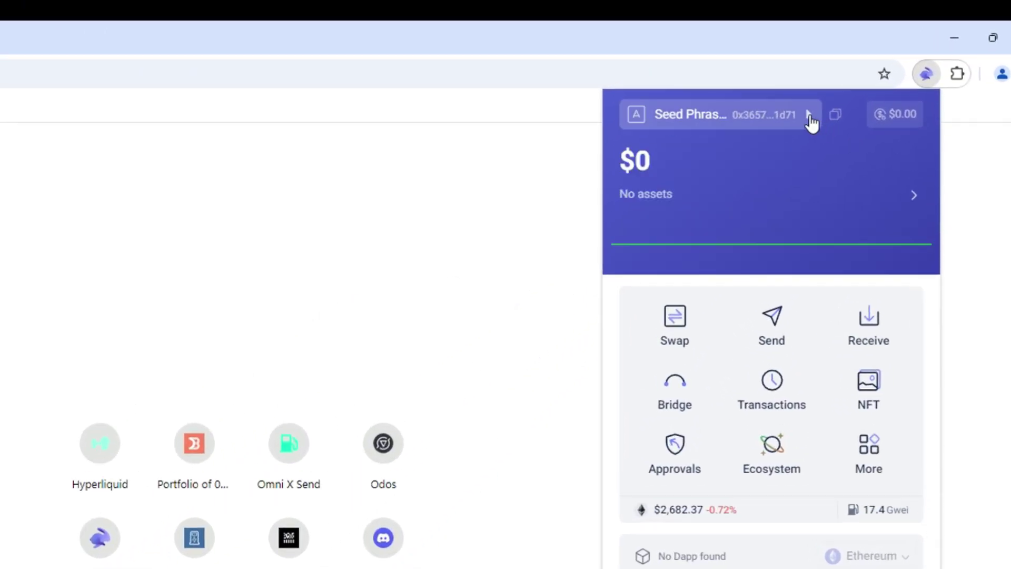
pyautogui.click(809, 115)
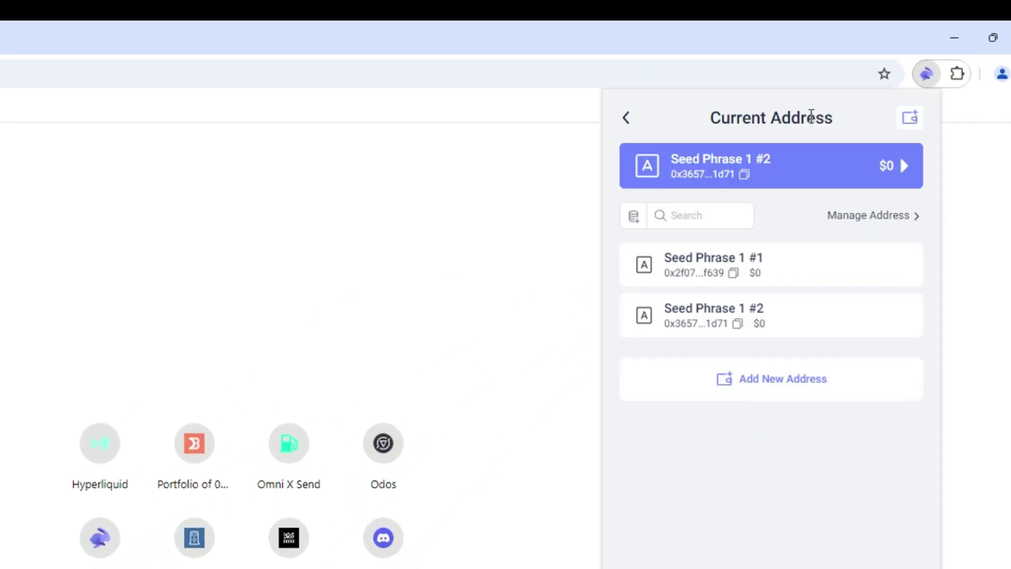
pyautogui.click(765, 387)
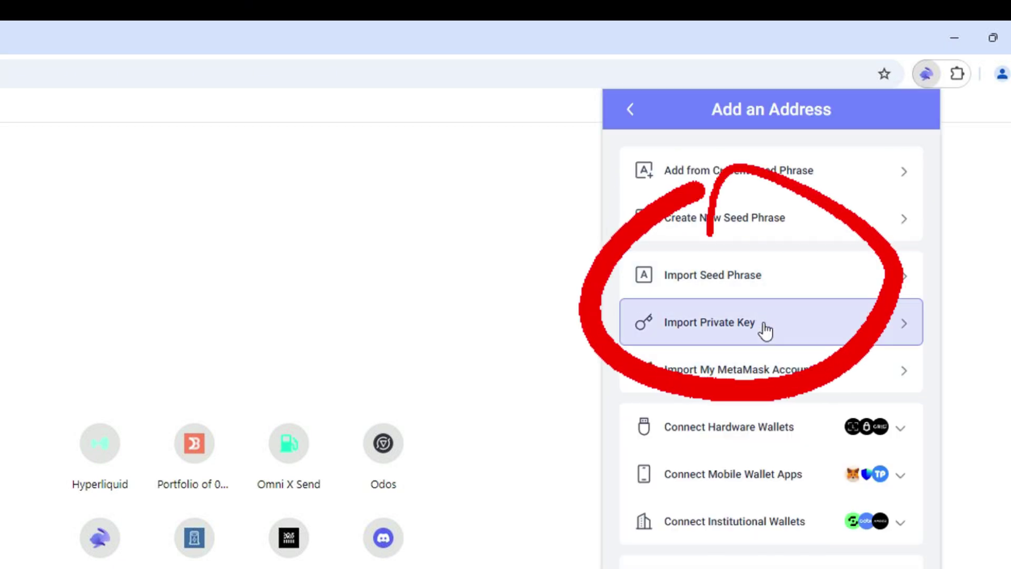
# Import an existing seed phrase and add its first address as Seed Phrase 2 #1.
pyautogui.click(769, 289)
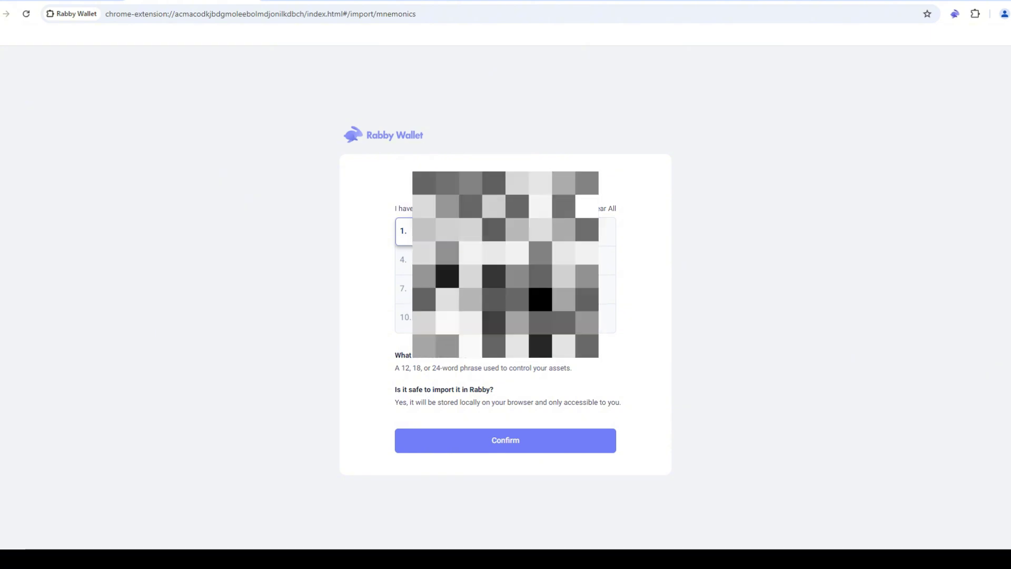
pyautogui.click(471, 447)
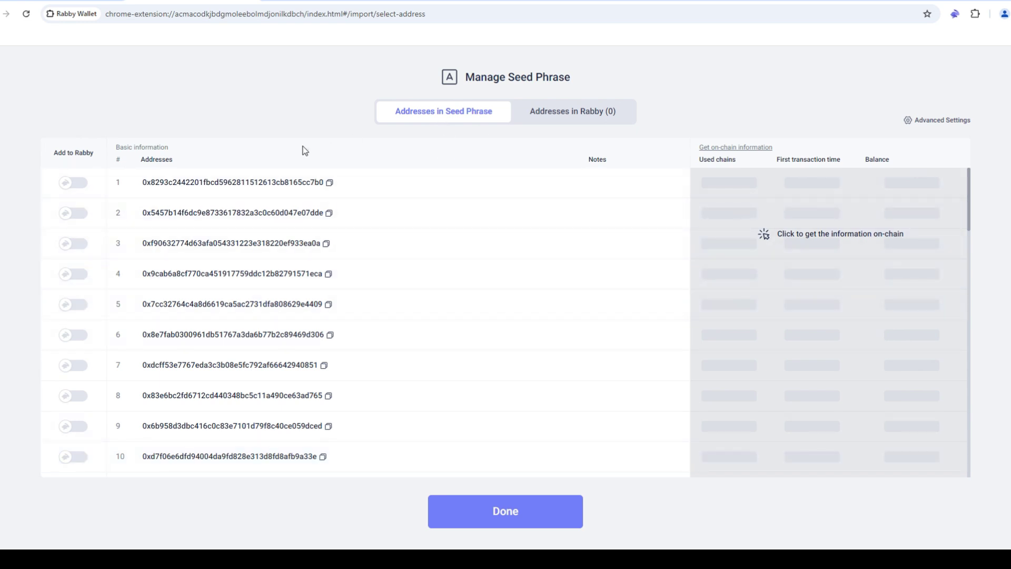
pyautogui.click(73, 182)
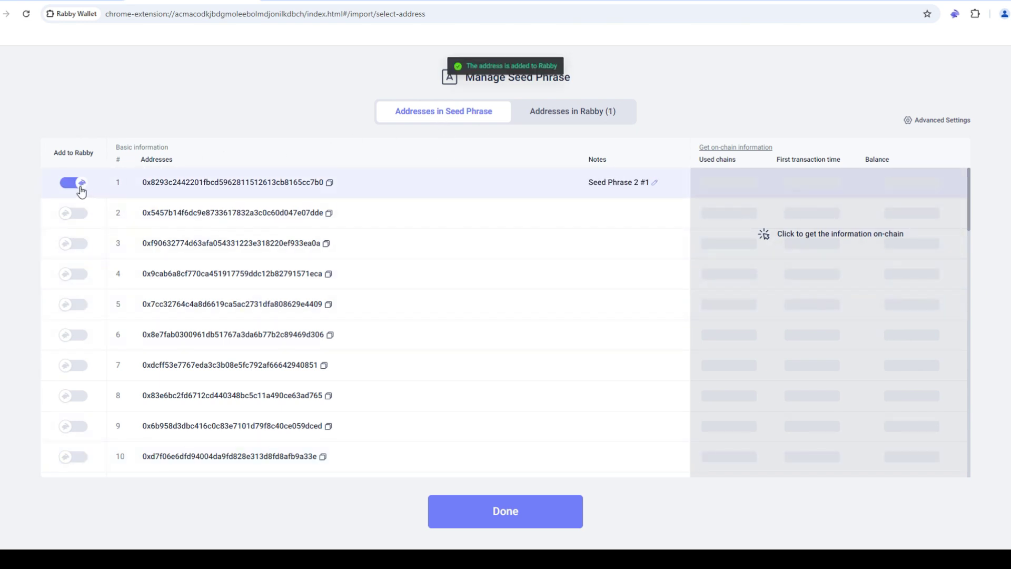